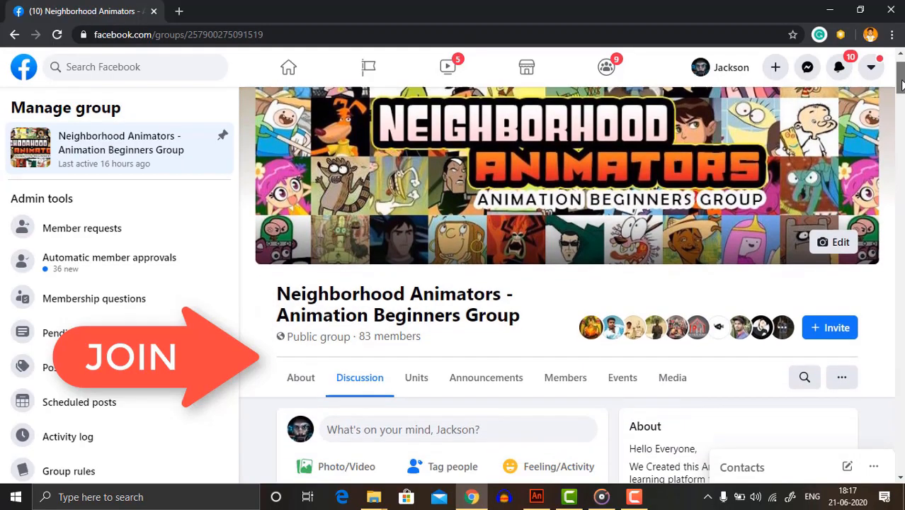
pyautogui.scroll(-4, 901, 110)
pyautogui.moveTo(901, 110); pyautogui.dragTo(900, 257)
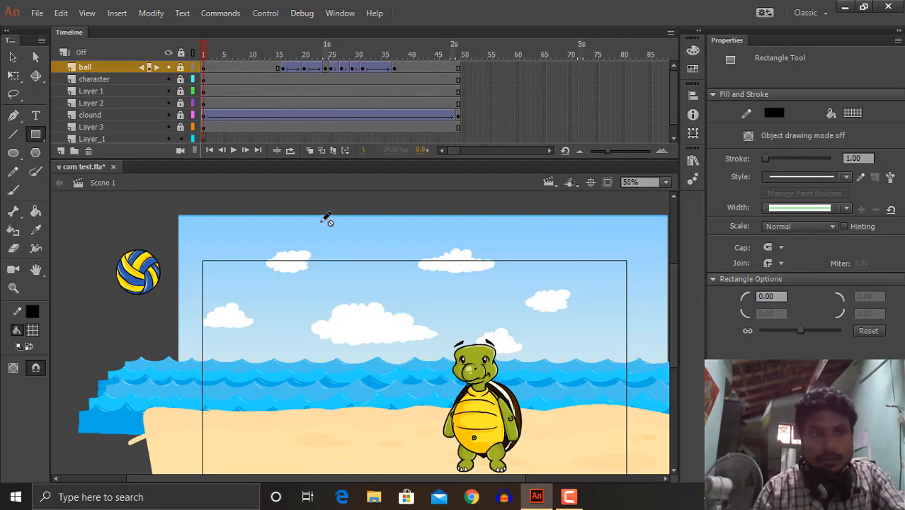
# Add a new layer above the ball layer and rename it v-cam
pyautogui.click(60, 152)
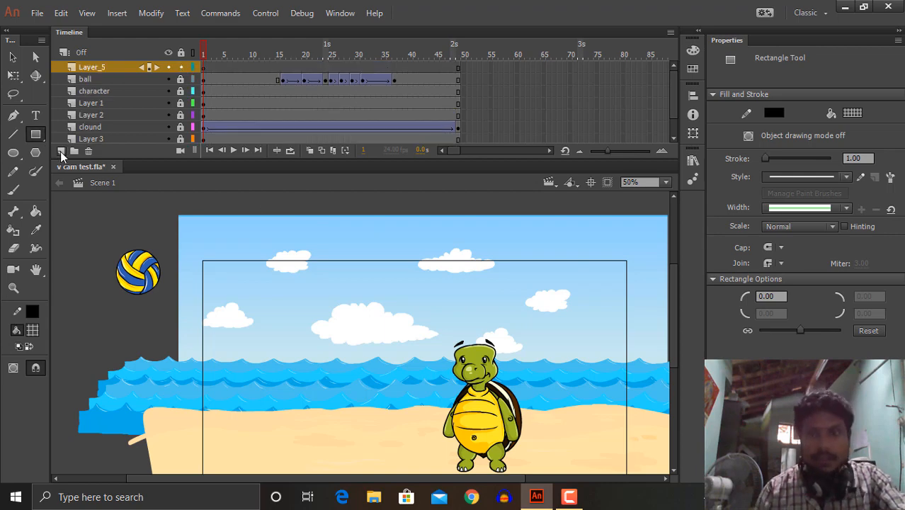
pyautogui.click(91, 66)
pyautogui.press('v')
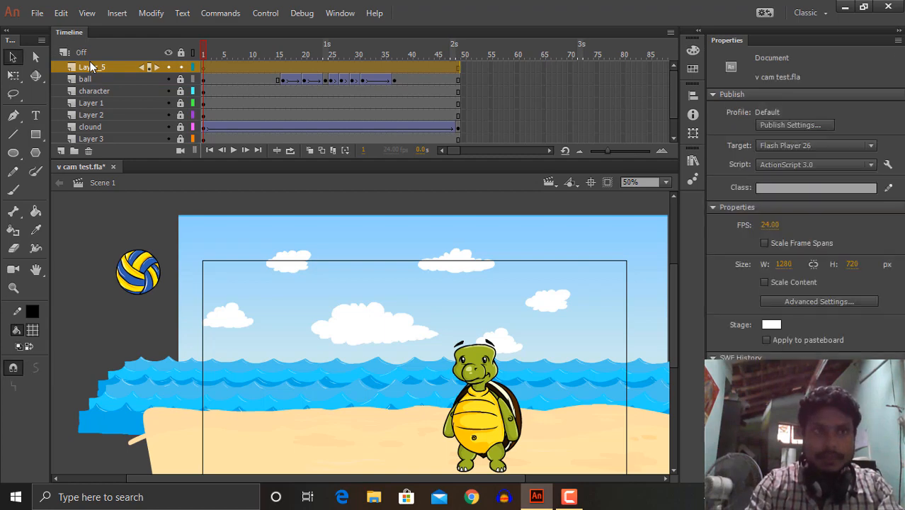
pyautogui.doubleClick(91, 66)
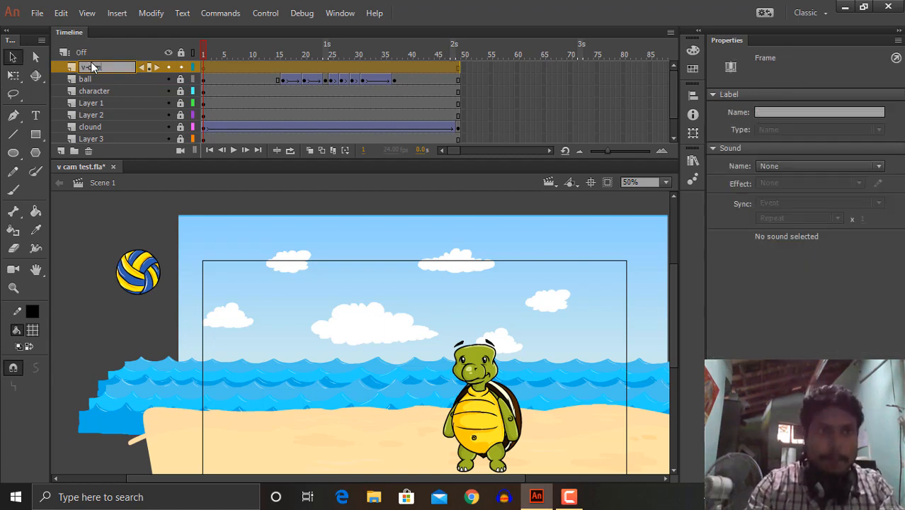
pyautogui.write('v-cam')
pyautogui.click(67, 209)
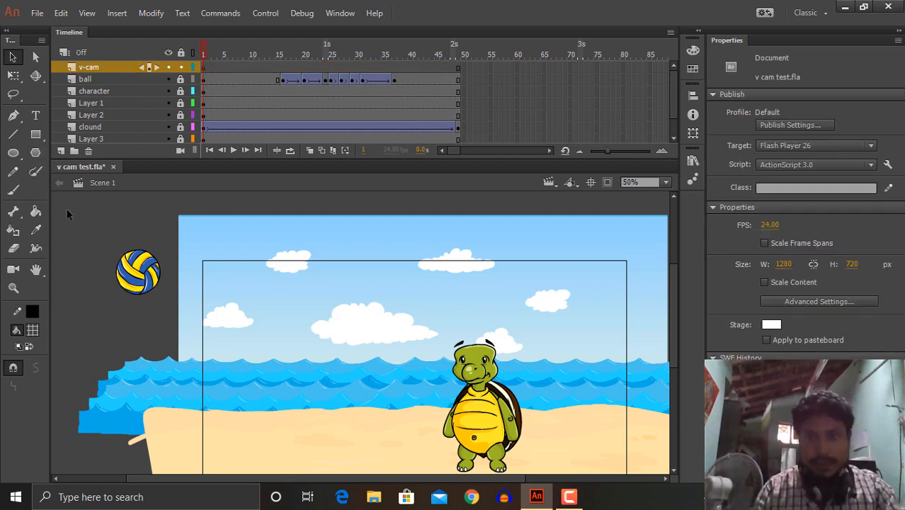
# Draw a black-outlined rectangle with a 0% alpha fill just outside the stage border, about 1296 by 742 px
pyautogui.click(37, 135)
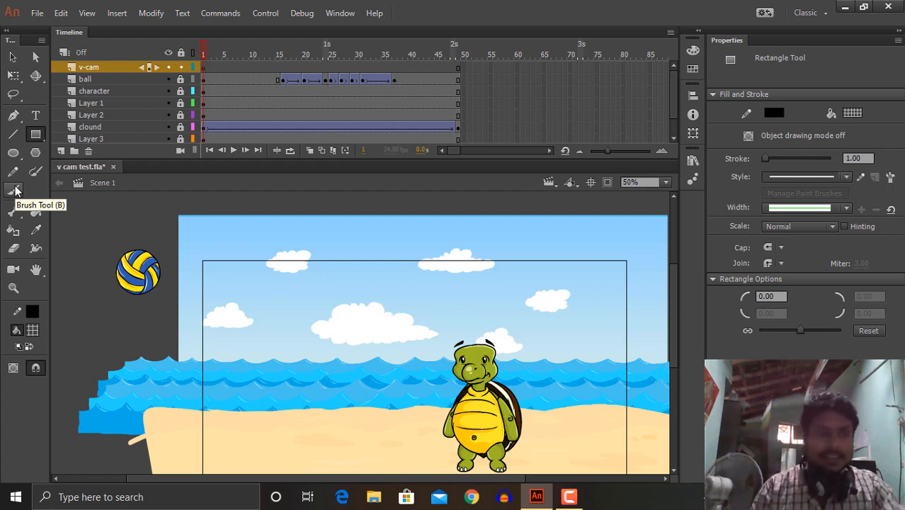
pyautogui.click(33, 330)
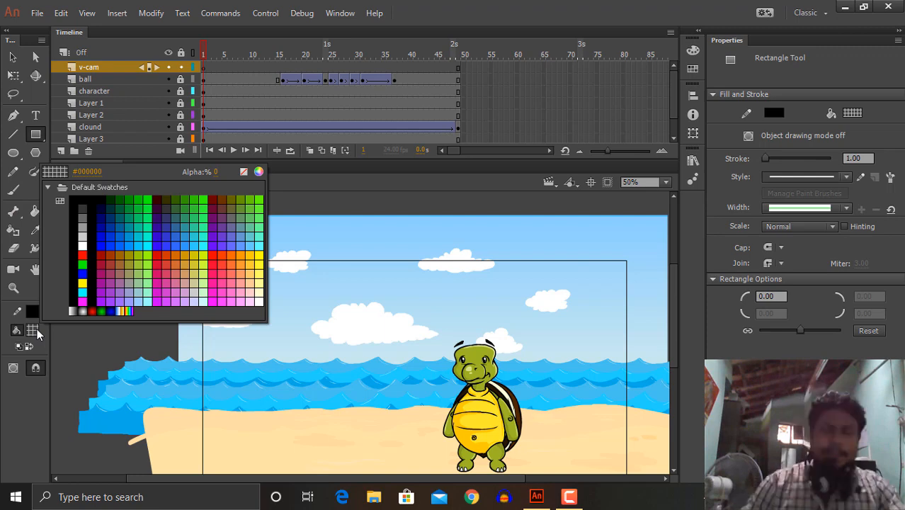
pyautogui.click(37, 329)
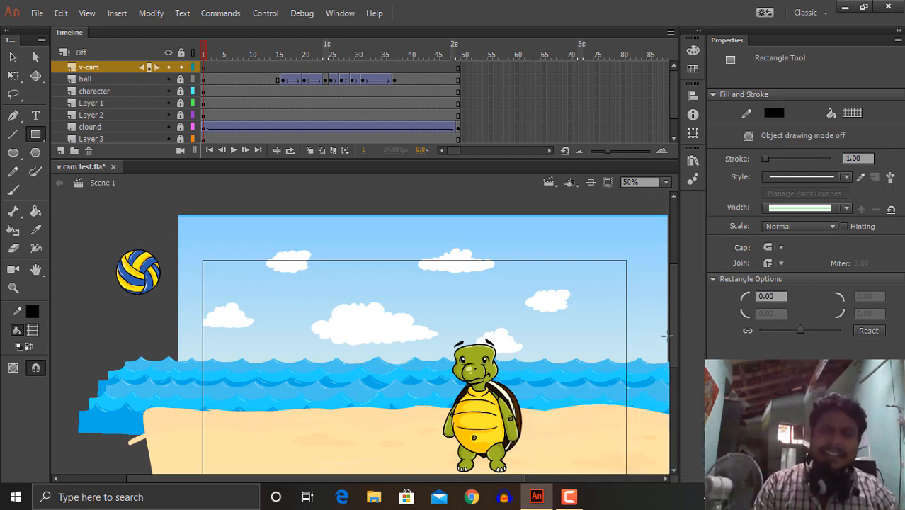
pyautogui.moveTo(674, 335); pyautogui.dragTo(677, 355)
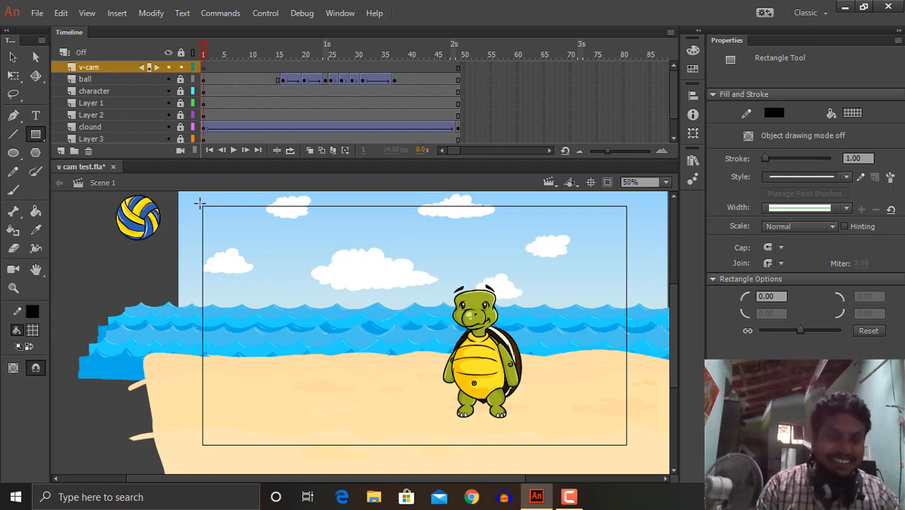
pyautogui.moveTo(200, 203); pyautogui.dragTo(630, 451)
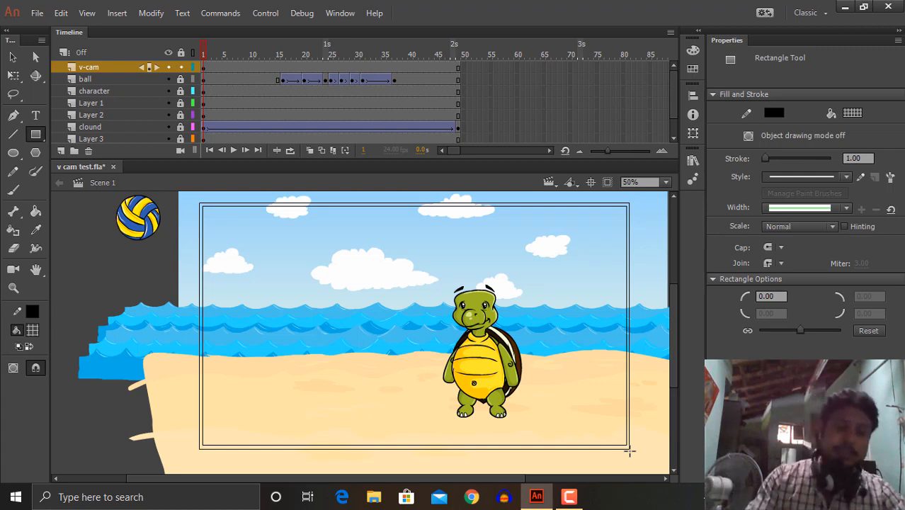
pyautogui.press('v')
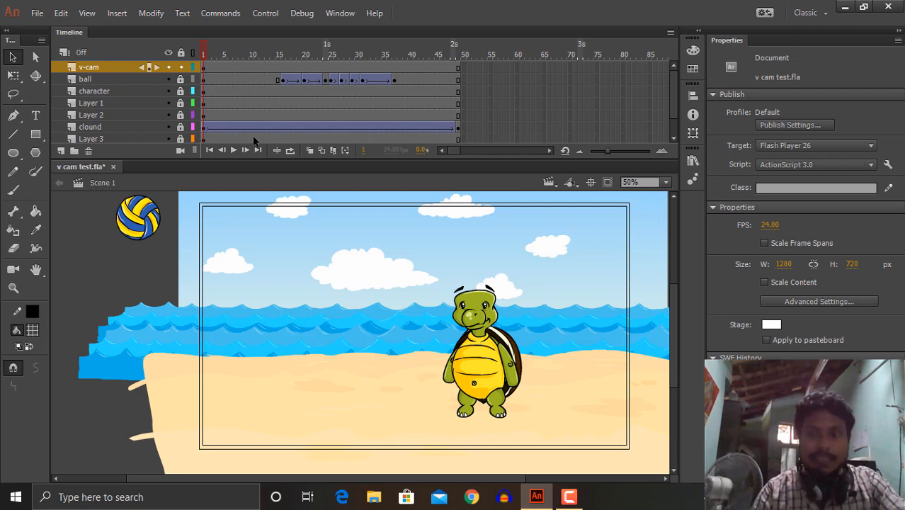
# Select the rectangle on the v-cam layer and set its width to 1280 and height to 720
pyautogui.click(117, 67)
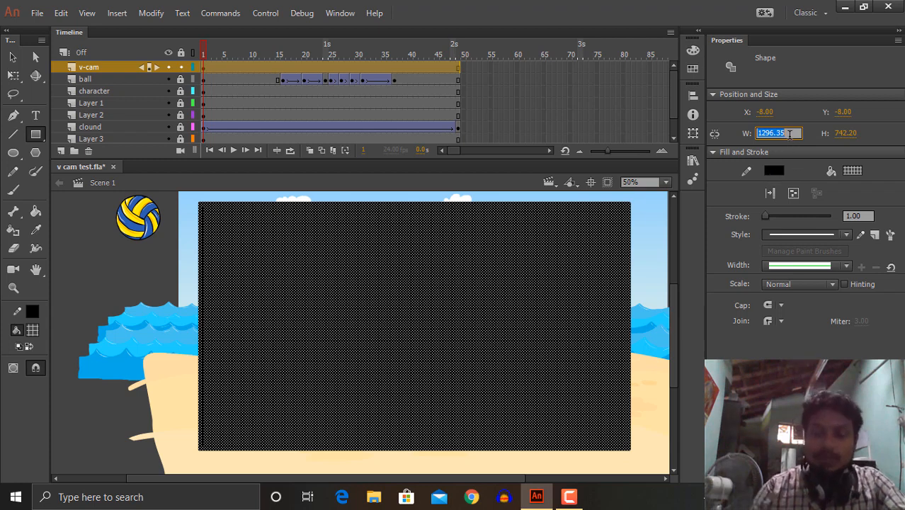
pyautogui.write('1')
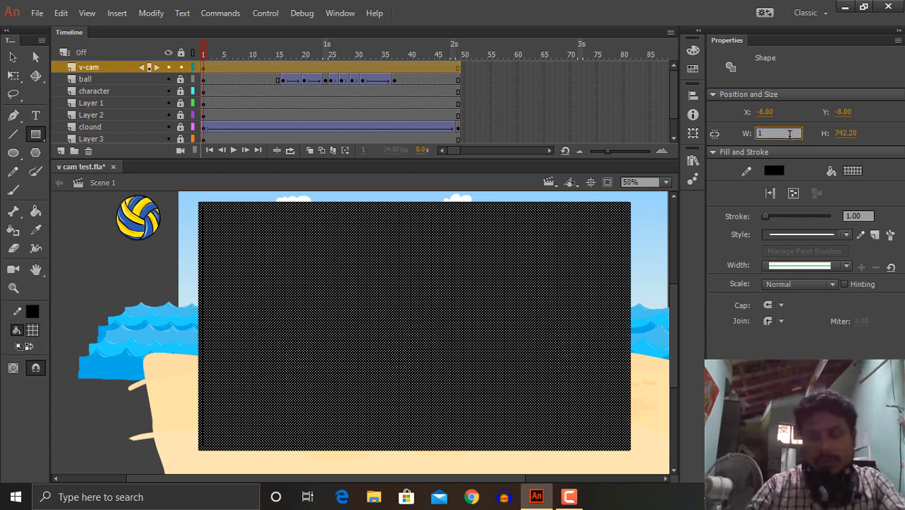
pyautogui.write('280')
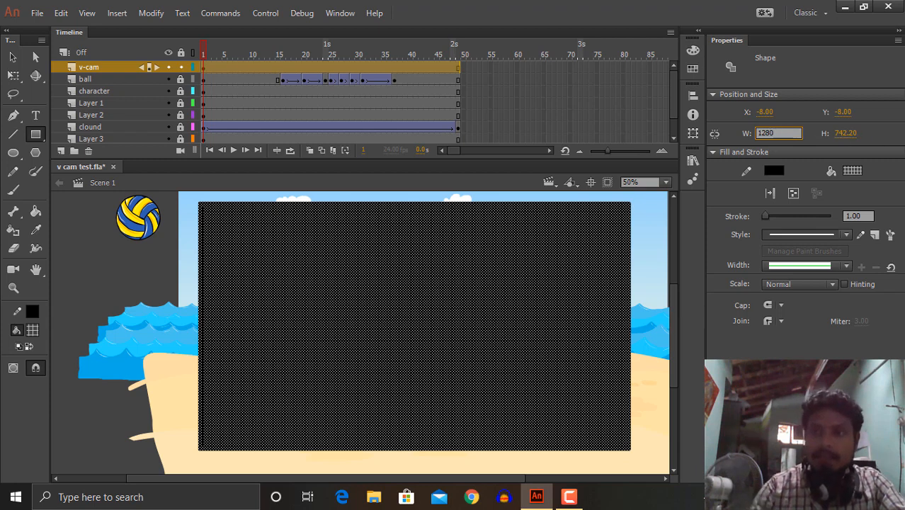
pyautogui.click(853, 133)
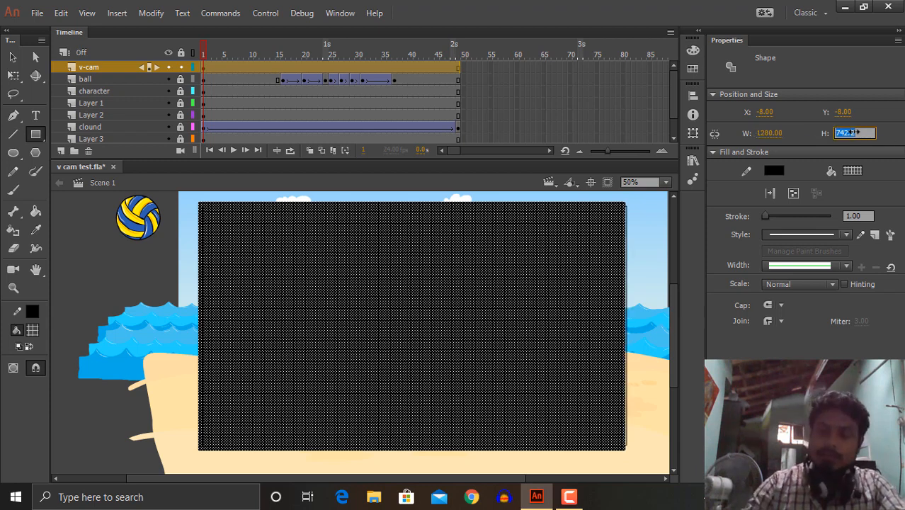
pyautogui.write('720')
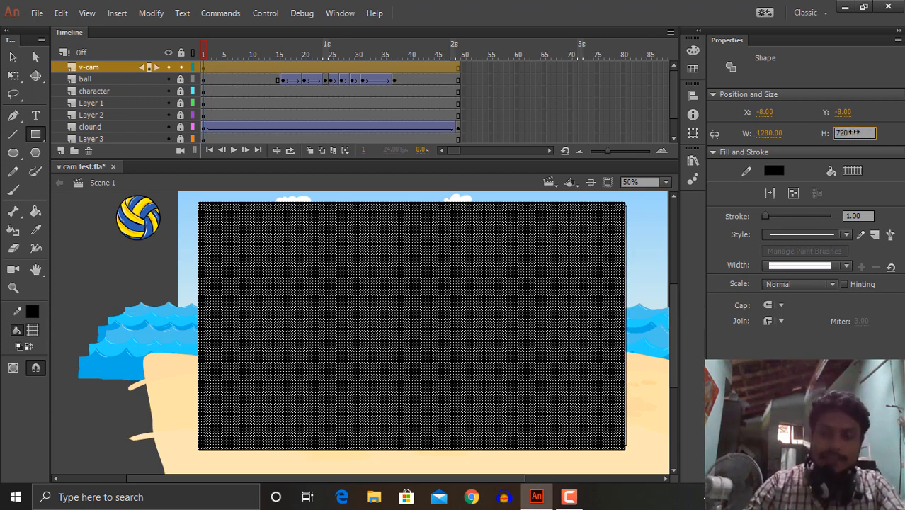
pyautogui.press('Return')
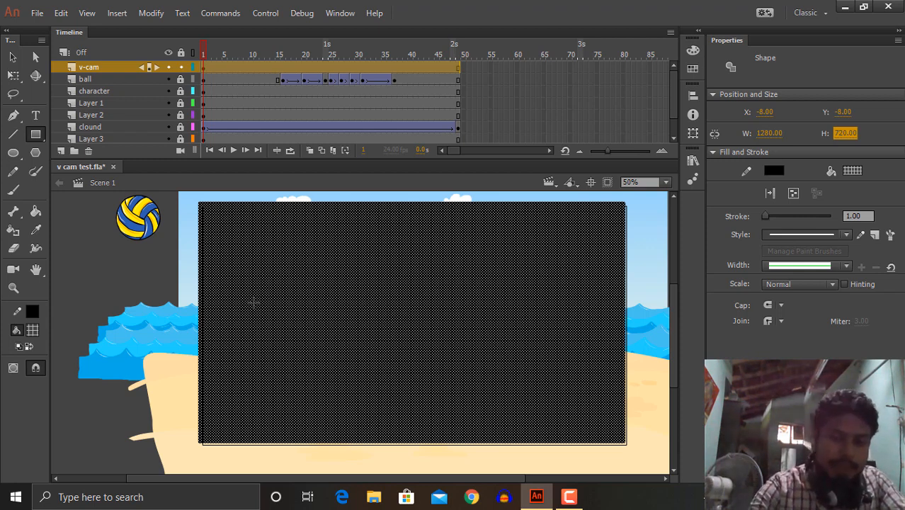
# Convert the selected rectangle to a Movie Clip symbol named v-cam
pyautogui.press('F8')
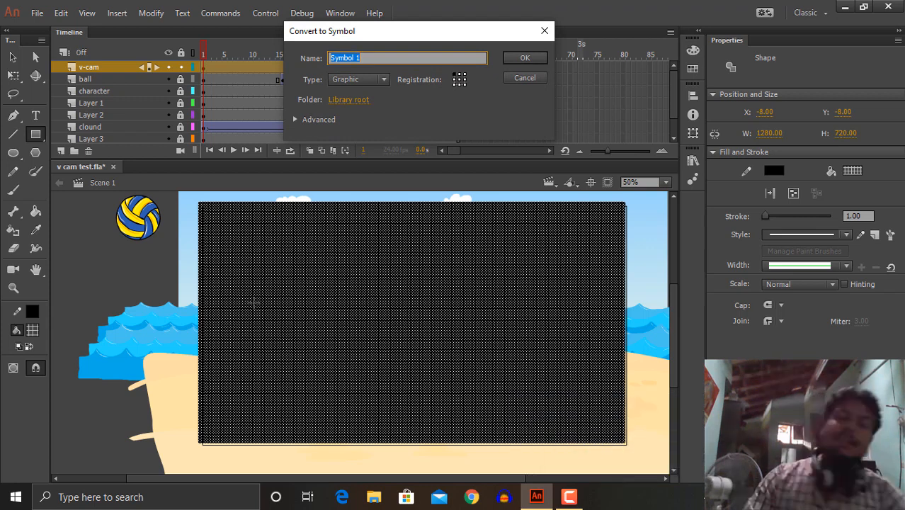
pyautogui.write('v-cam')
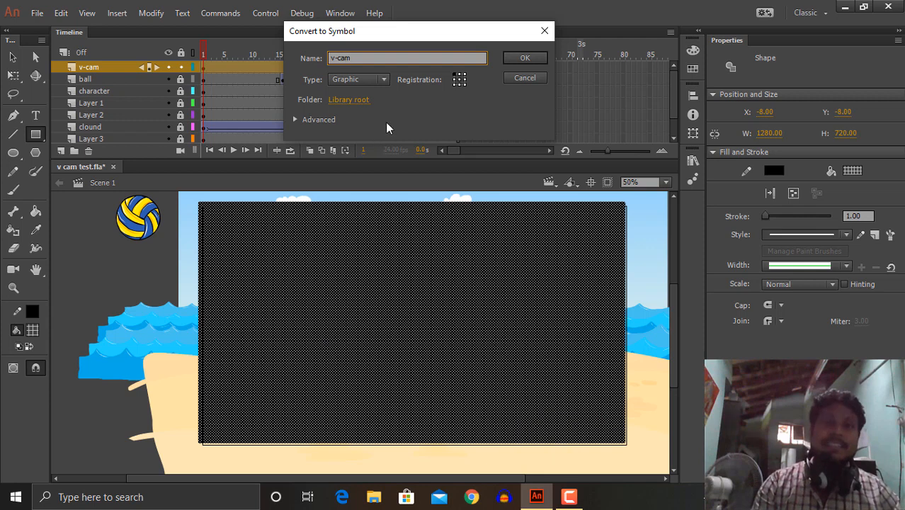
pyautogui.click(388, 84)
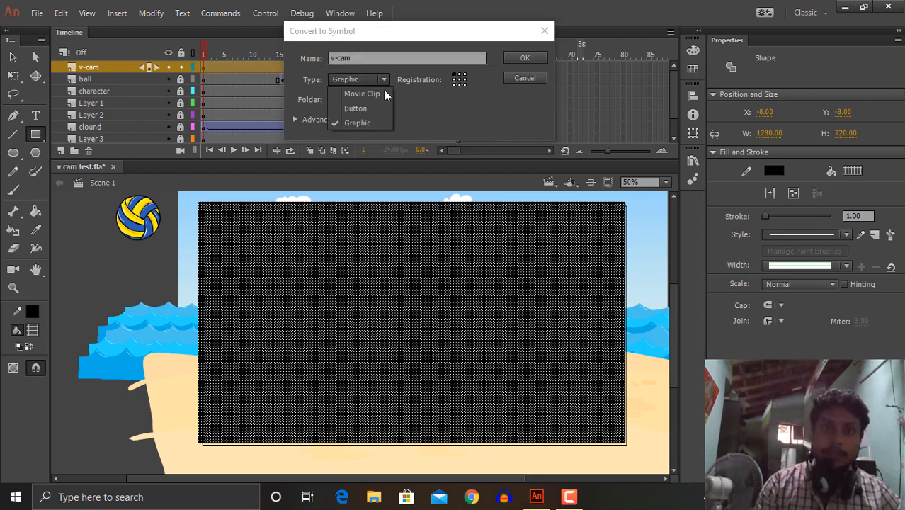
pyautogui.click(373, 94)
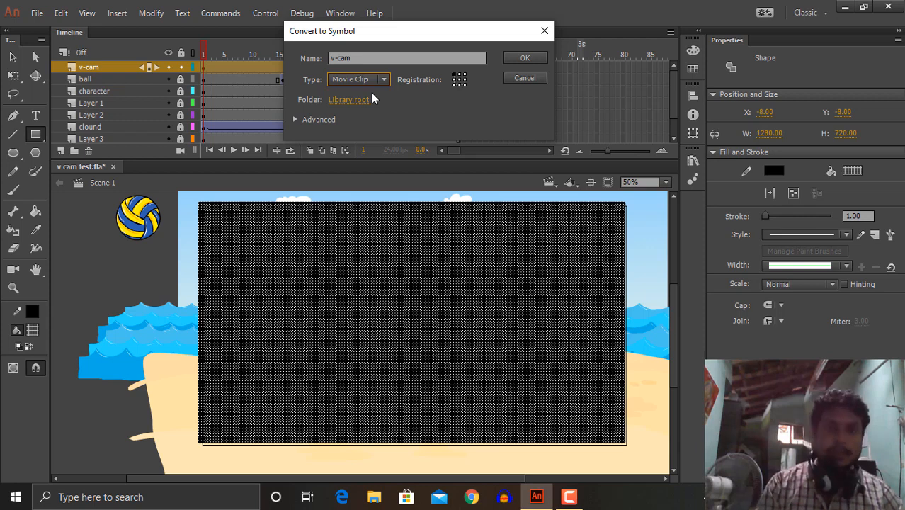
pyautogui.click(523, 59)
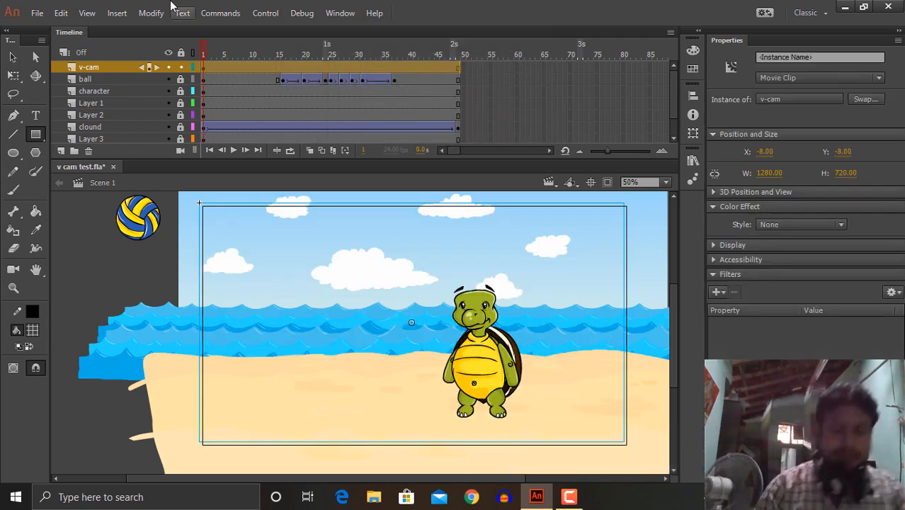
# Enter the v-cam symbol for editing and open the Actions script of its first frame
pyautogui.click(22, 58)
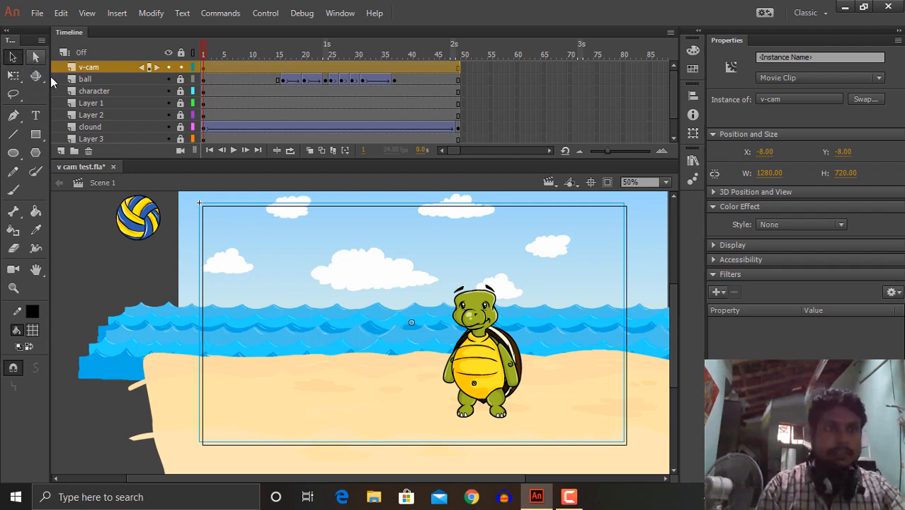
pyautogui.doubleClick(267, 286)
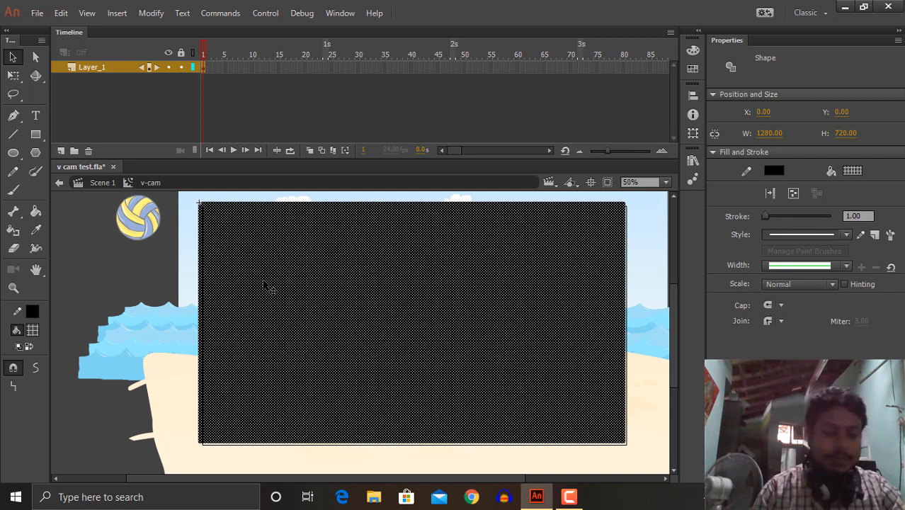
pyautogui.click(203, 68)
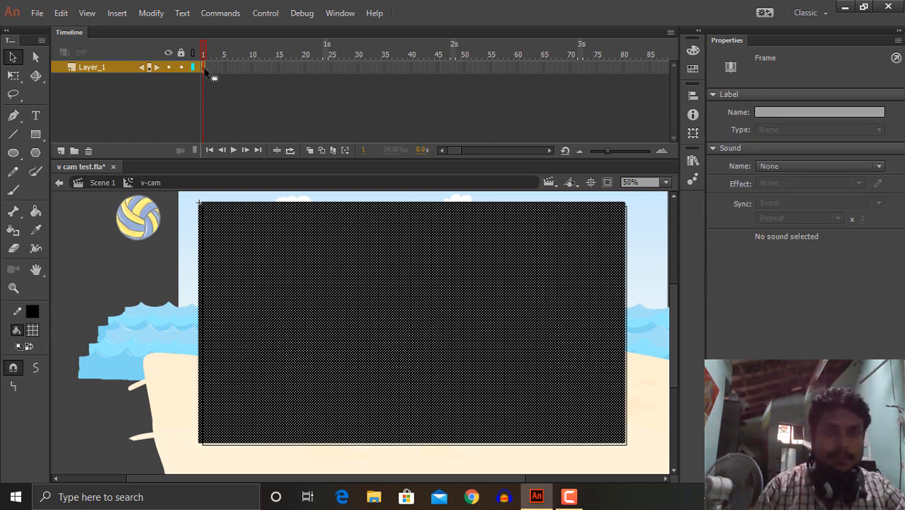
pyautogui.rightClick(205, 69)
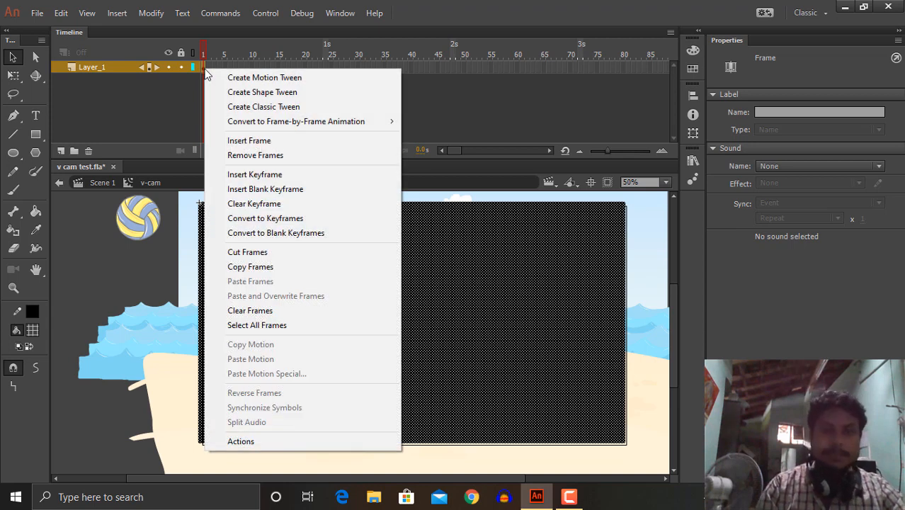
pyautogui.click(249, 444)
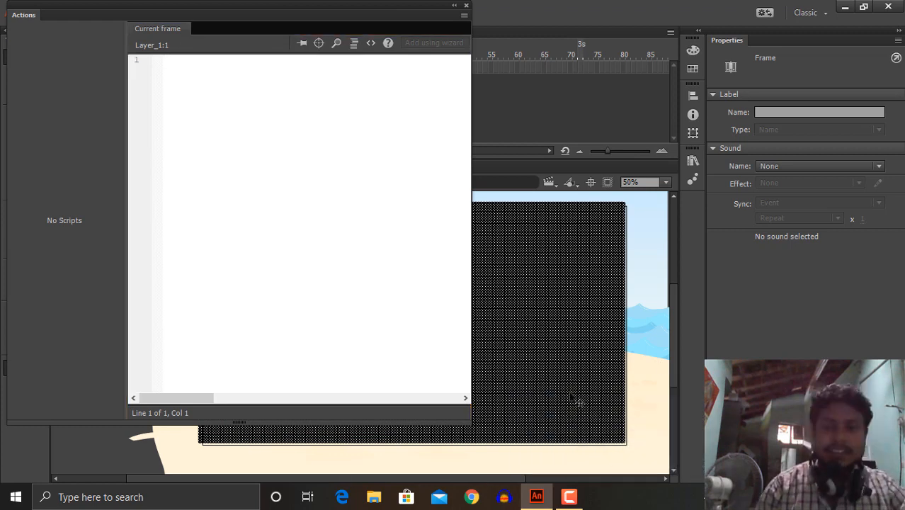
# Switch to the desktop, open v cam.txt in Notepad, and copy all of its camera code
pyautogui.click(539, 499)
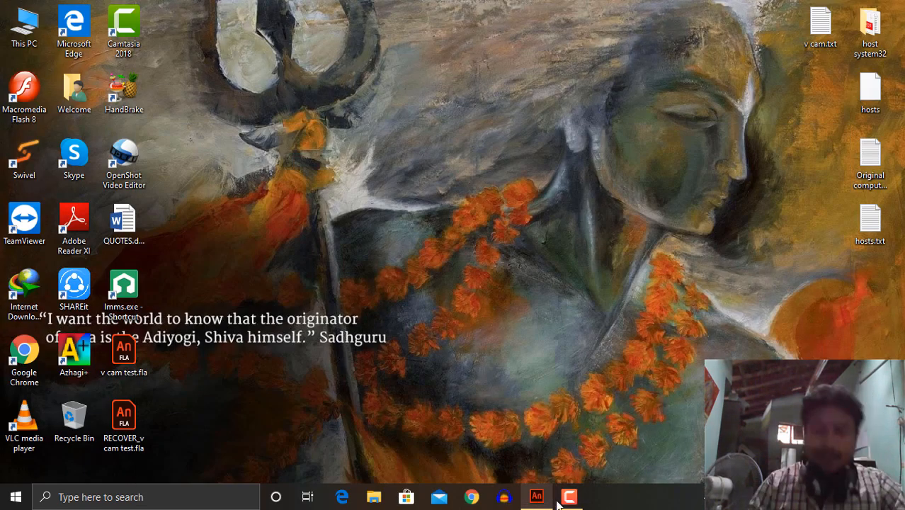
pyautogui.moveTo(560, 504)
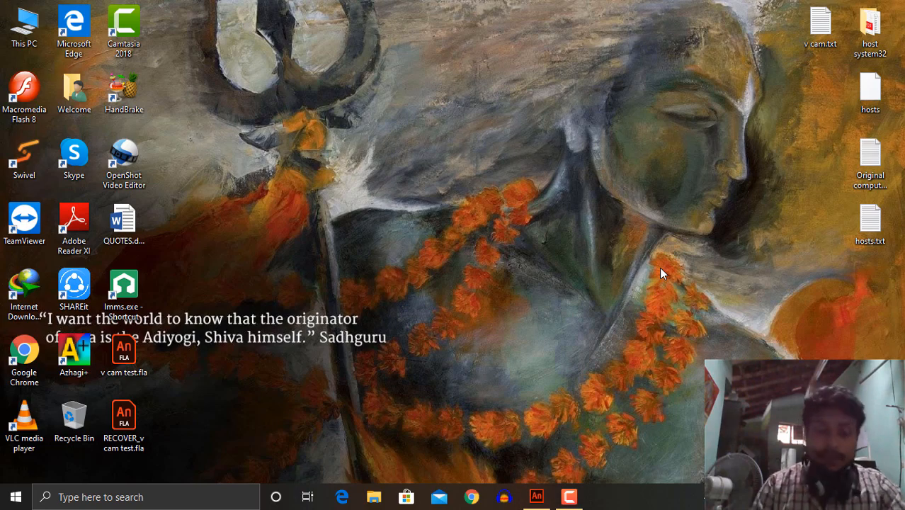
pyautogui.doubleClick(821, 27)
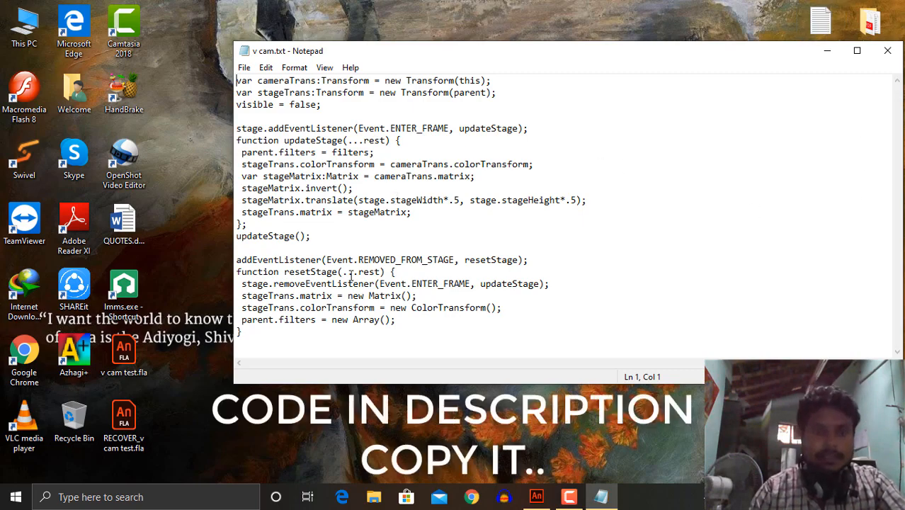
pyautogui.click(287, 332)
pyautogui.hotkey('ctrl', 'a')
pyautogui.hotkey('ctrl', 'c')
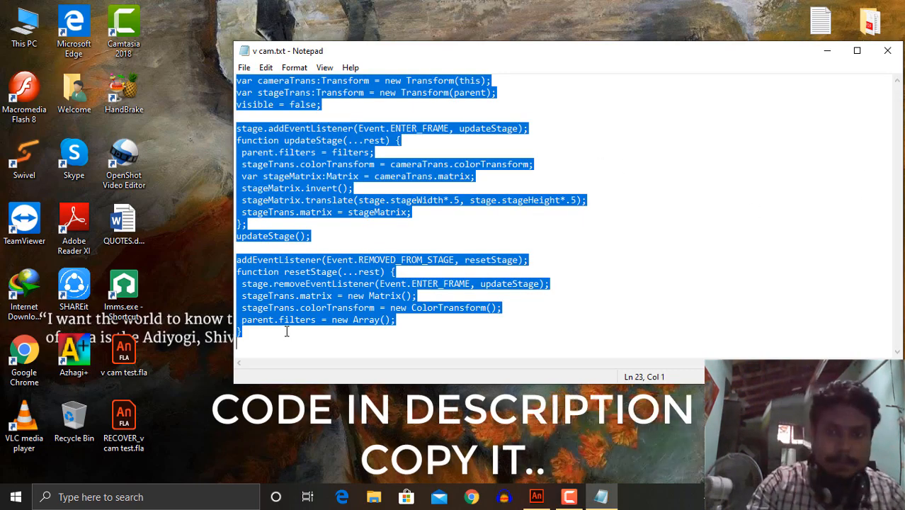
# Return to Adobe Animate, paste the copied camera code into the v-cam symbol's first-frame script, and close the script editor
pyautogui.click(535, 496)
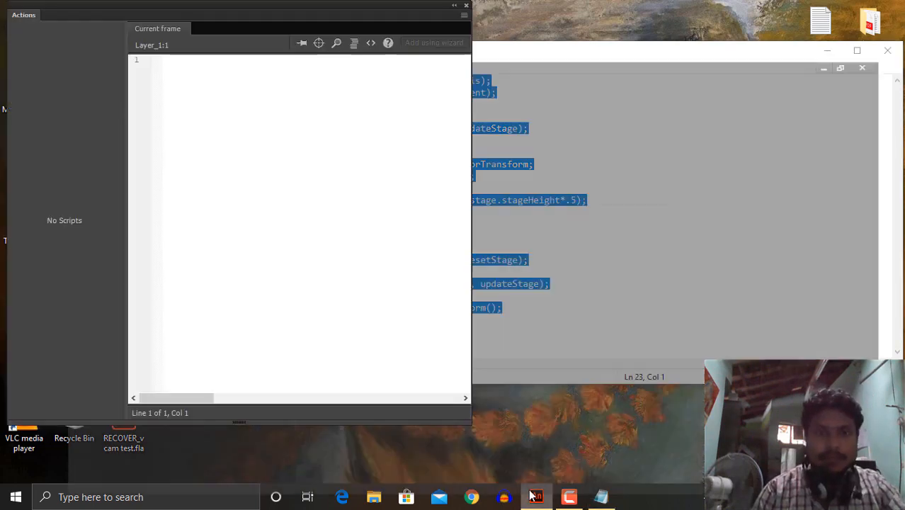
pyautogui.click(211, 68)
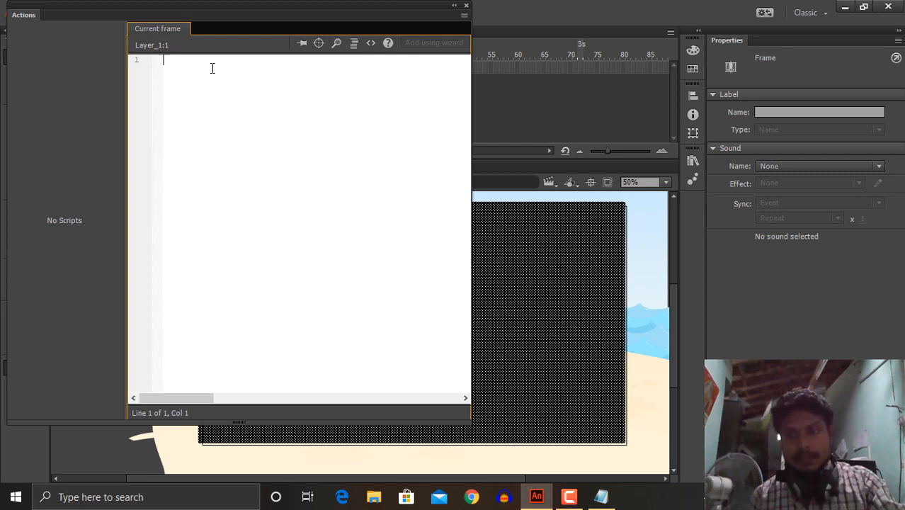
pyautogui.hotkey('ctrl', 'v')
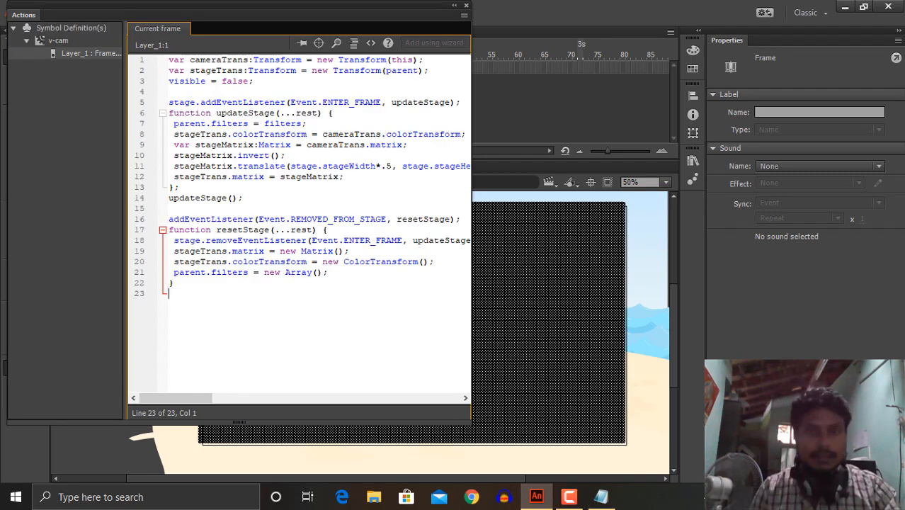
pyautogui.click(466, 5)
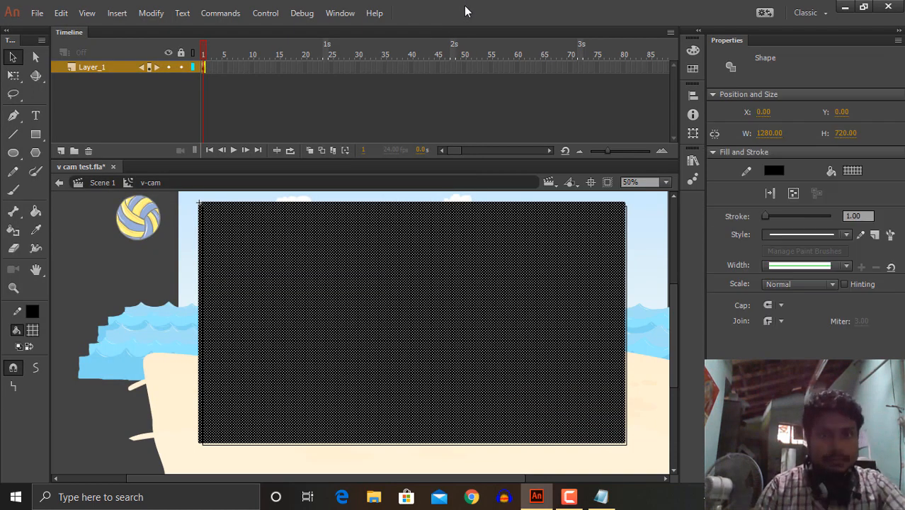
# Return from the v-cam symbol to Scene 1, test the movie, and close the preview
pyautogui.click(260, 104)
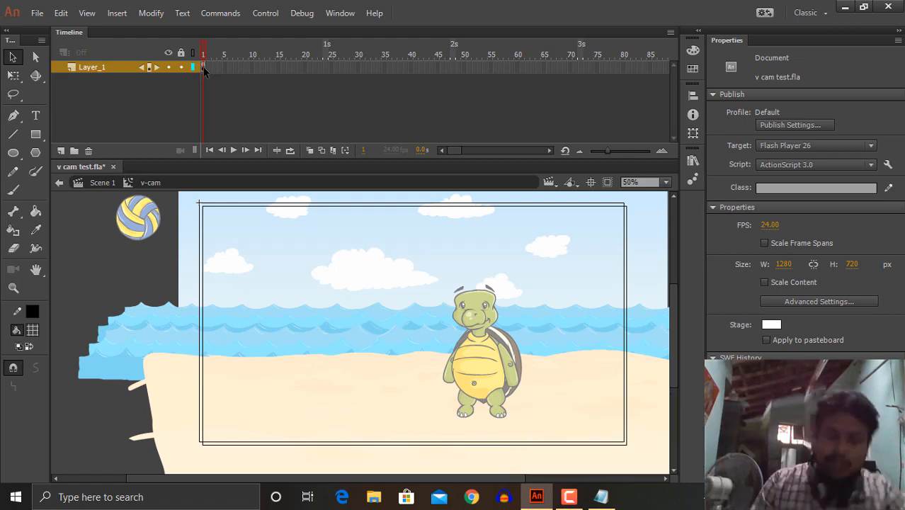
pyautogui.click(103, 185)
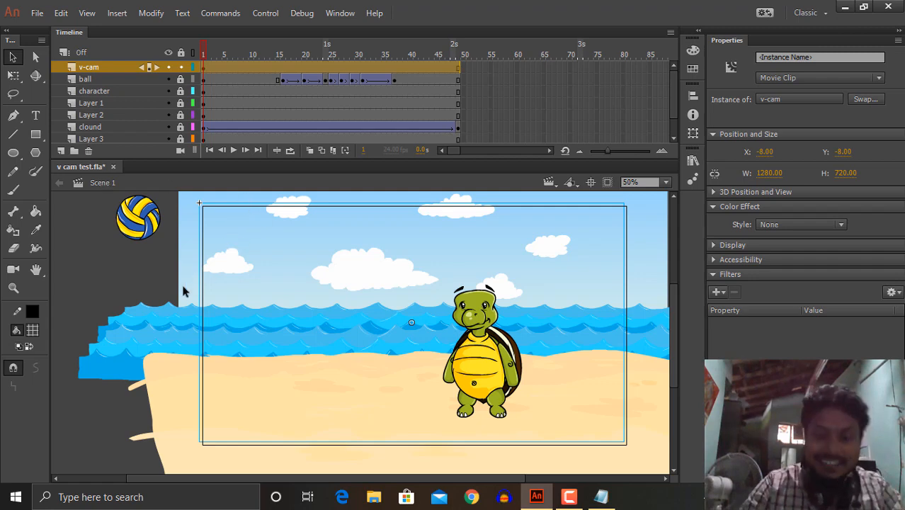
pyautogui.hotkey('ctrl', 'Return')
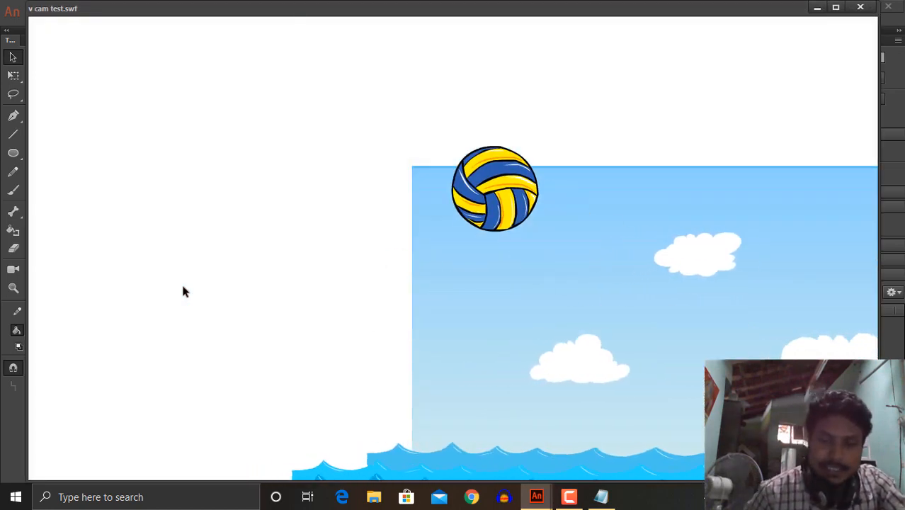
pyautogui.press('F10')
pyautogui.press('F9')
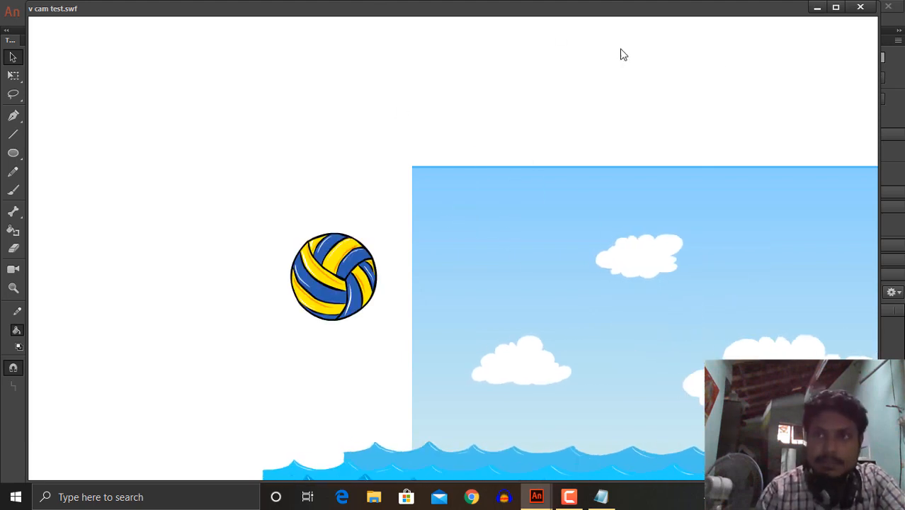
pyautogui.click(860, 7)
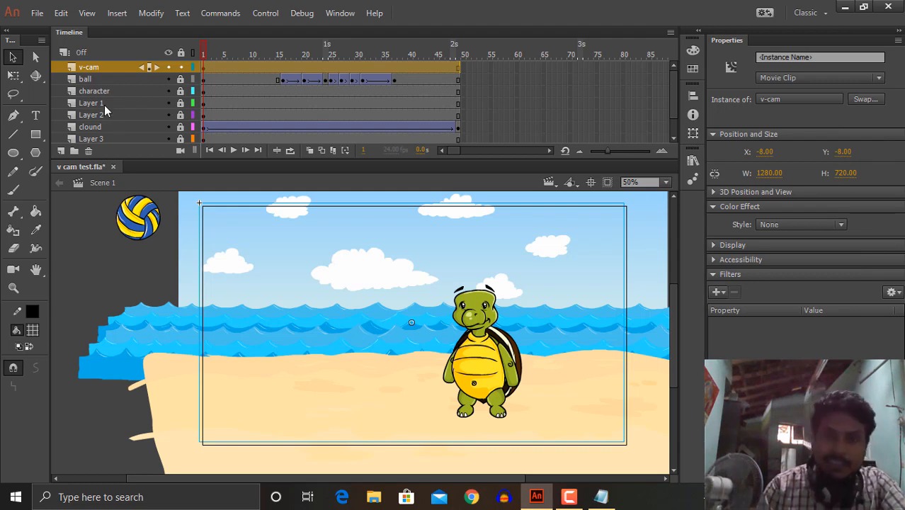
# Enable Advanced Layers for the document, test the movie again, and close the preview
pyautogui.click(81, 53)
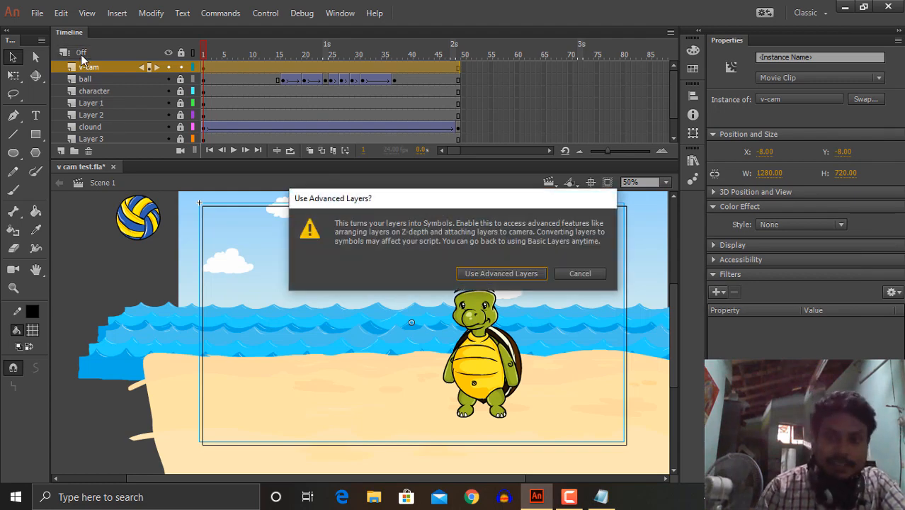
pyautogui.click(468, 276)
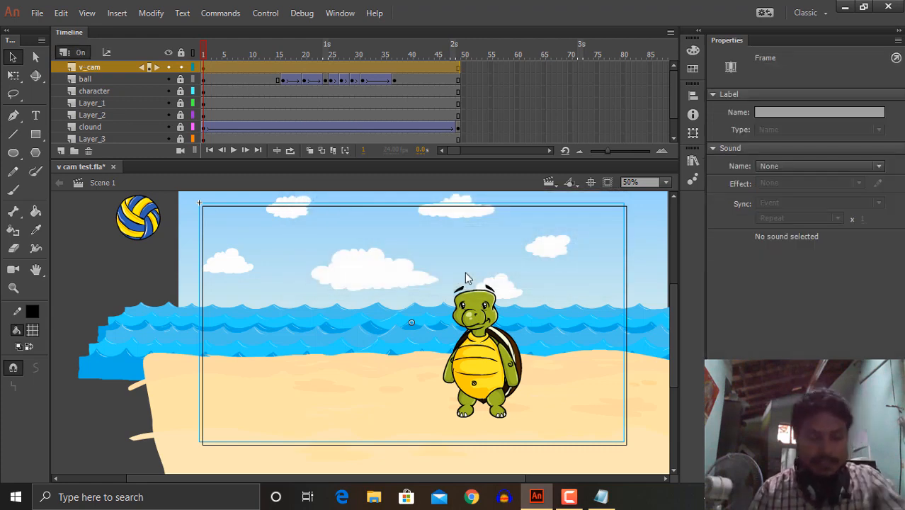
pyautogui.hotkey('ctrl', 'Return')
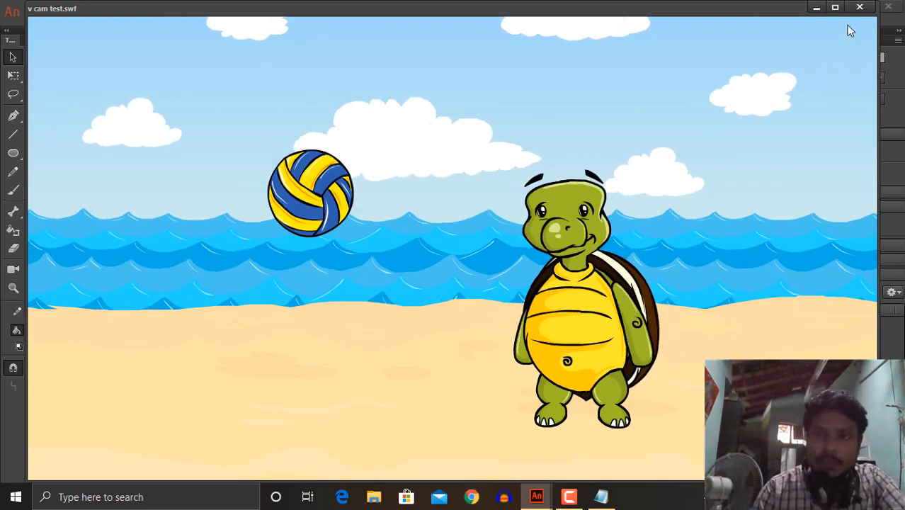
pyautogui.click(859, 9)
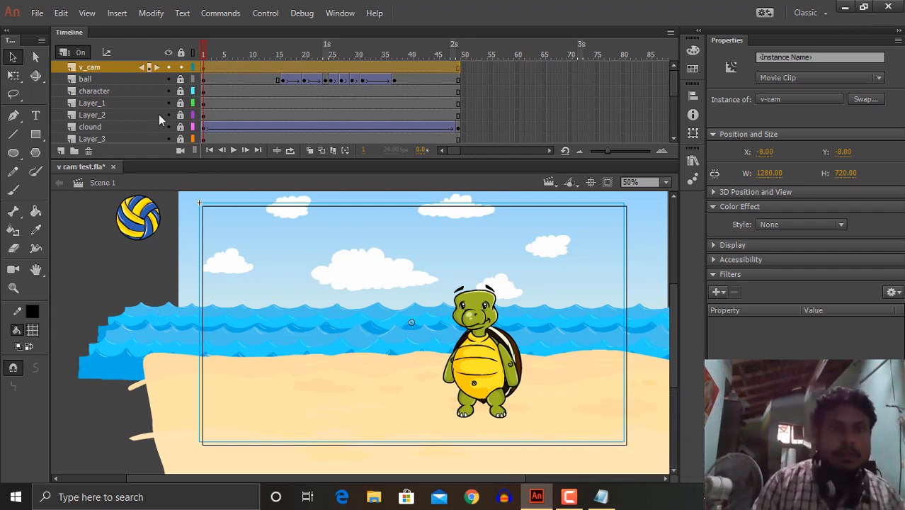
# In Scene 1, scale the v-cam instance down proportionally about its centre to about 889 × 500 px with Free Transform
pyautogui.doubleClick(265, 308)
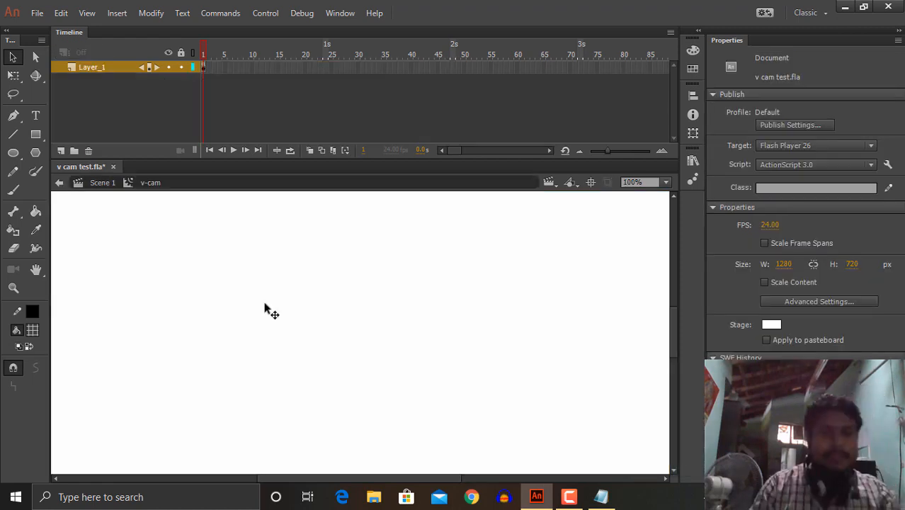
pyautogui.click(103, 184)
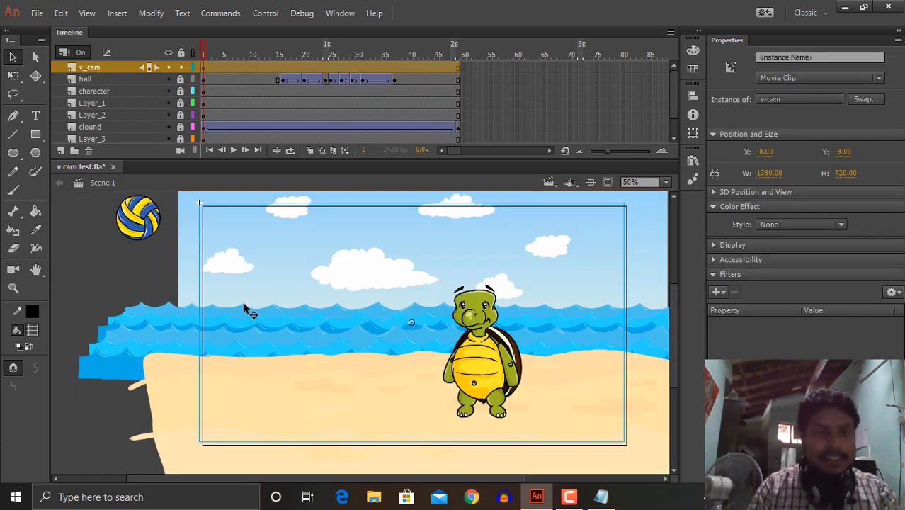
pyautogui.press('q')
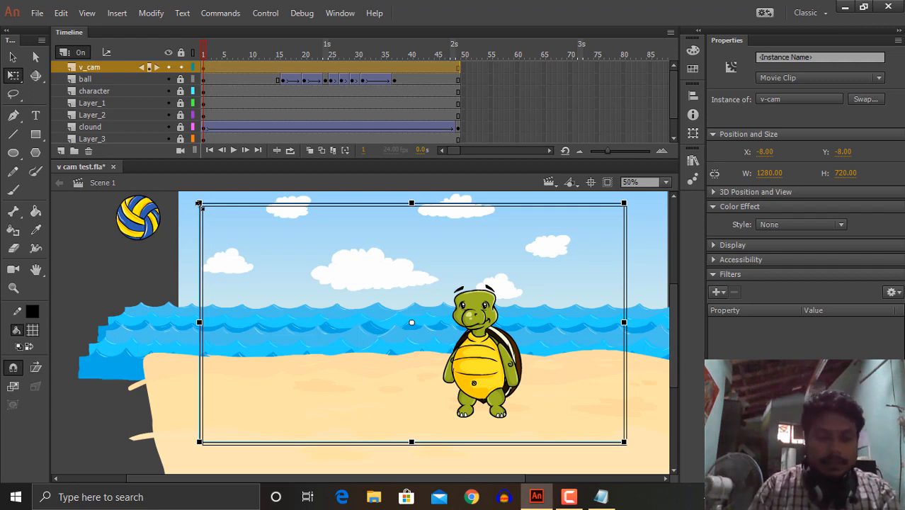
pyautogui.moveTo(199, 205); pyautogui.dragTo(231, 242)
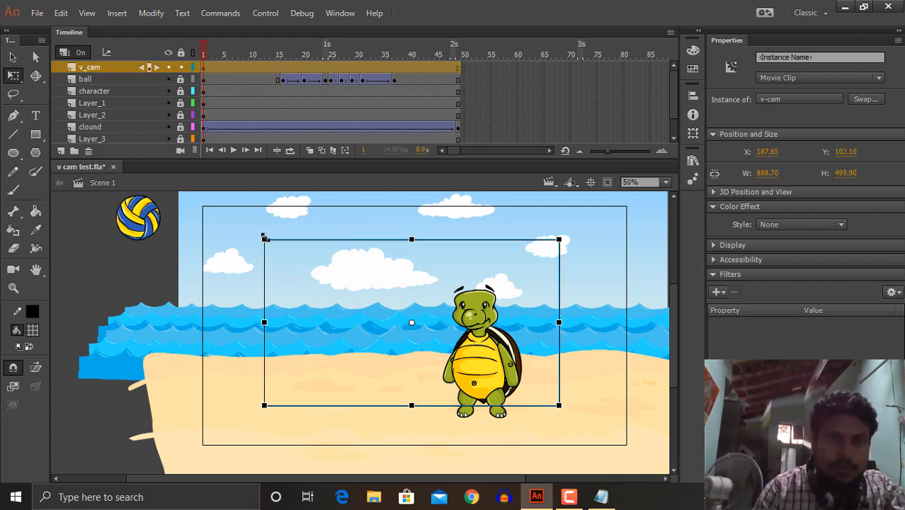
pyautogui.moveTo(265, 240)
pyautogui.mouseDown()
pyautogui.moveTo(298, 255)
pyautogui.moveTo(272, 241)
pyautogui.mouseUp()
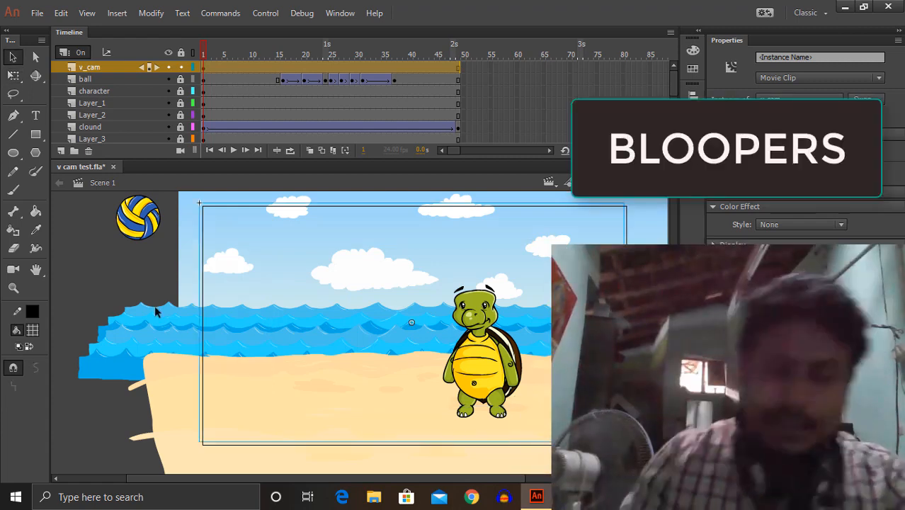
# Activate Free Transform on the full-size v-cam instance
pyautogui.press('q')
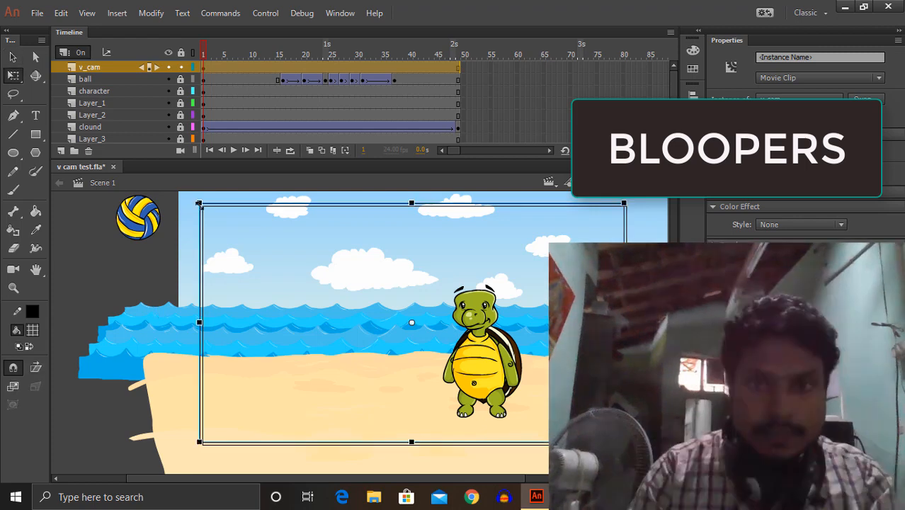